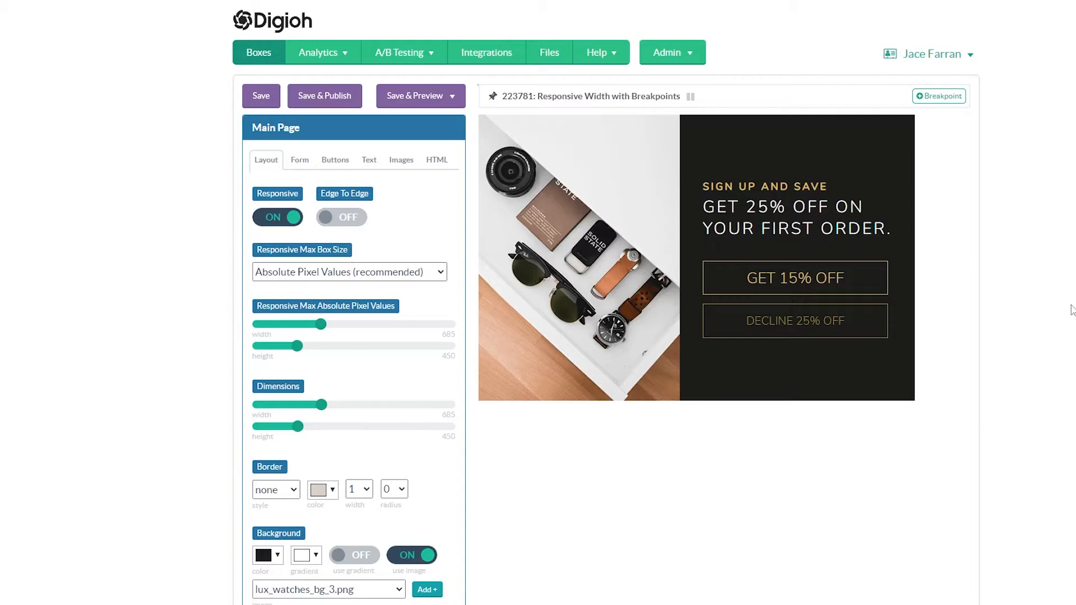
Save and preview the box, narrow the preview window to about 400 px to examine how the layout scales, and close it.
left_click(421, 96)
left_click(409, 205)
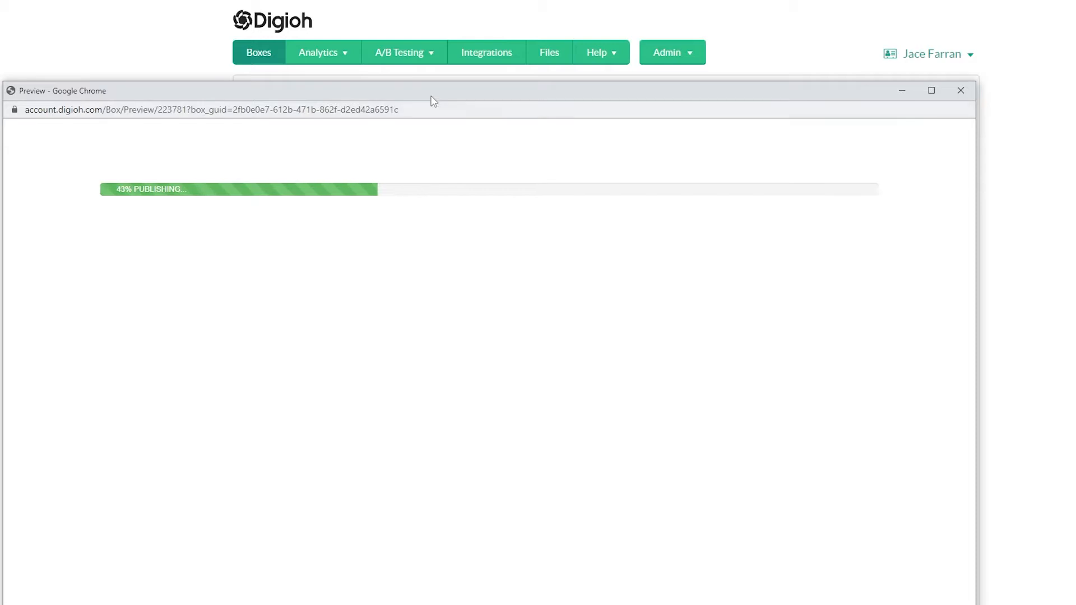
left_click_drag(432, 100, 477, 31)
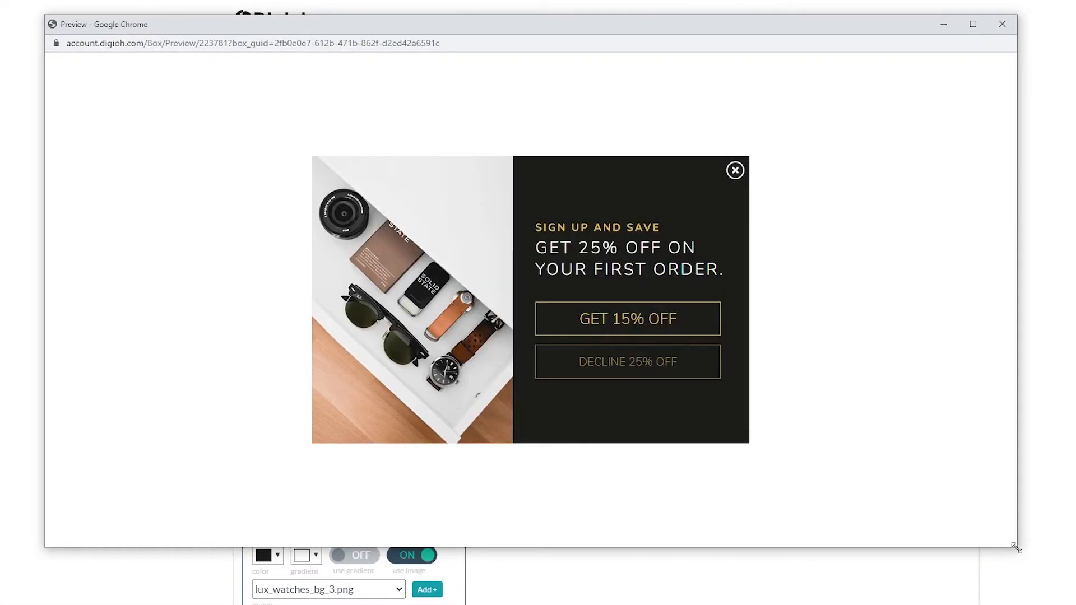
left_click_drag(1016, 548, 346, 469)
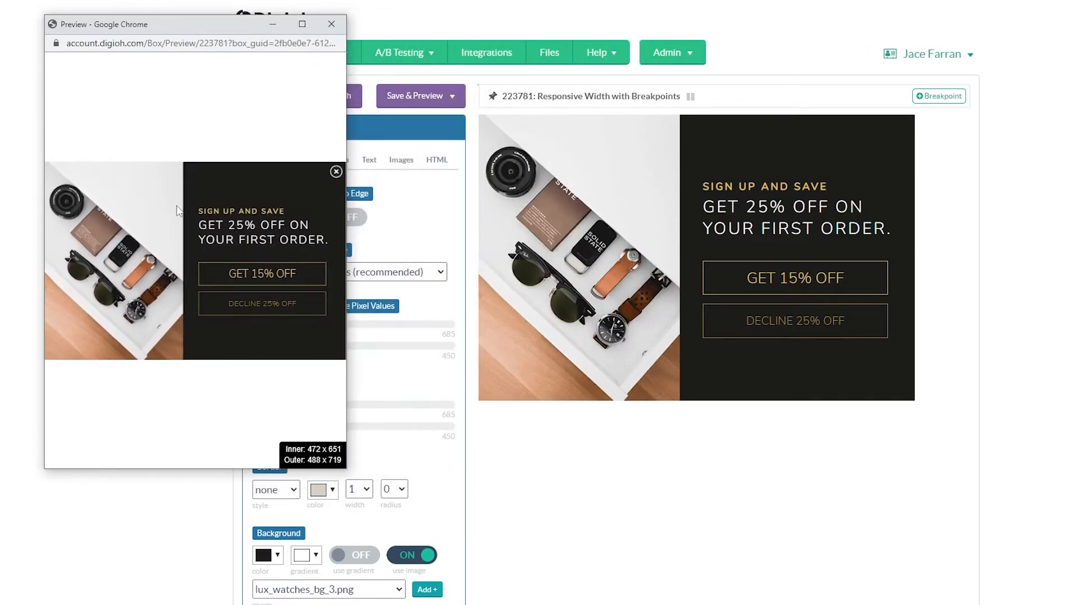
left_click_drag(346, 106, 293, 107)
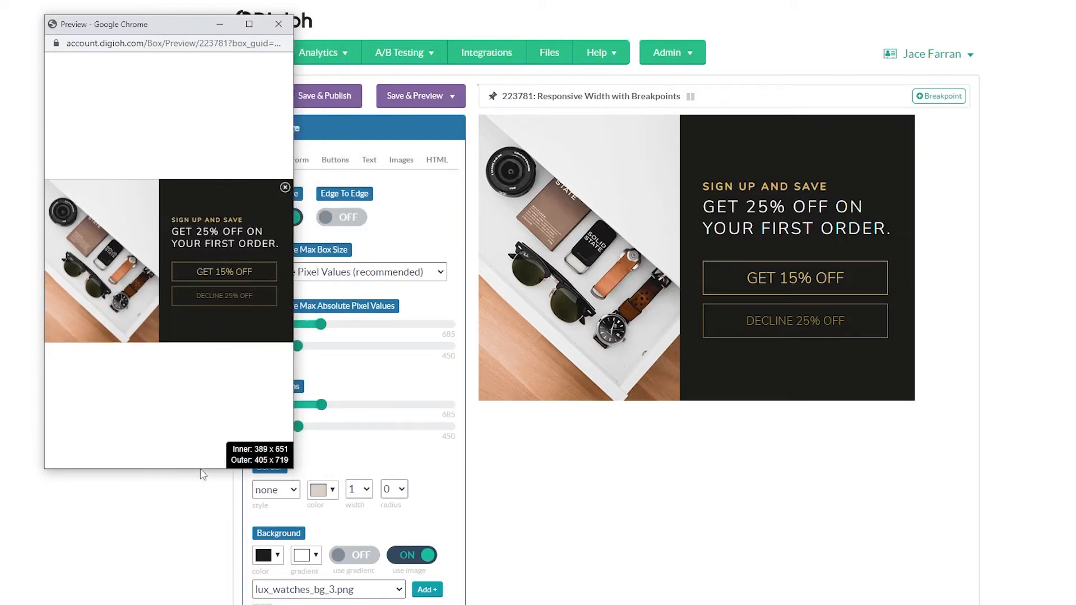
left_click_drag(200, 470, 202, 502)
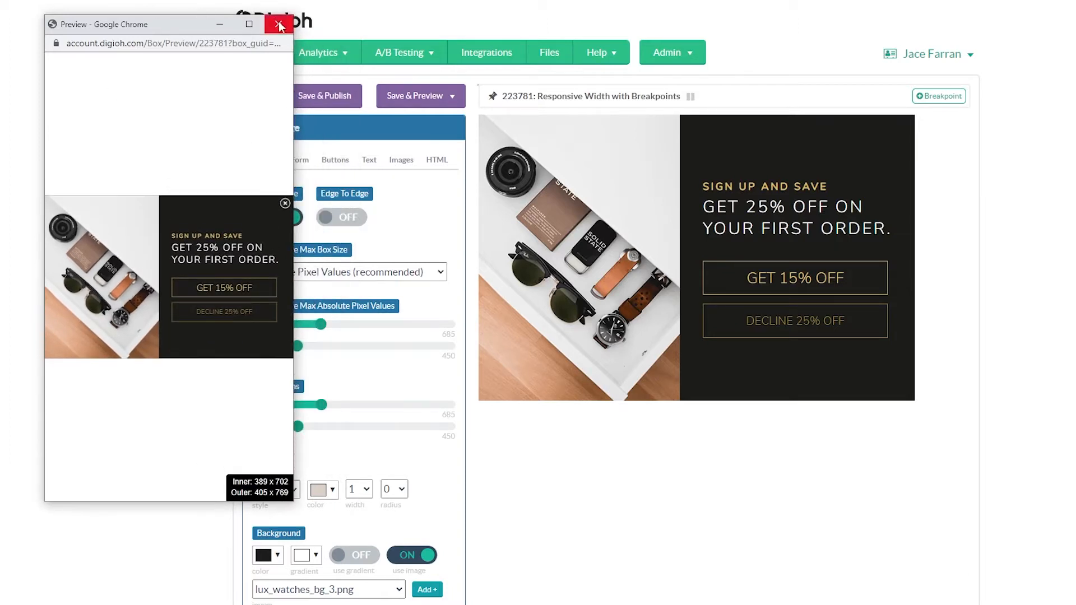
mouse_move(295, 61)
left_mouse_down()
mouse_move(486, 61)
mouse_move(309, 62)
left_mouse_up()
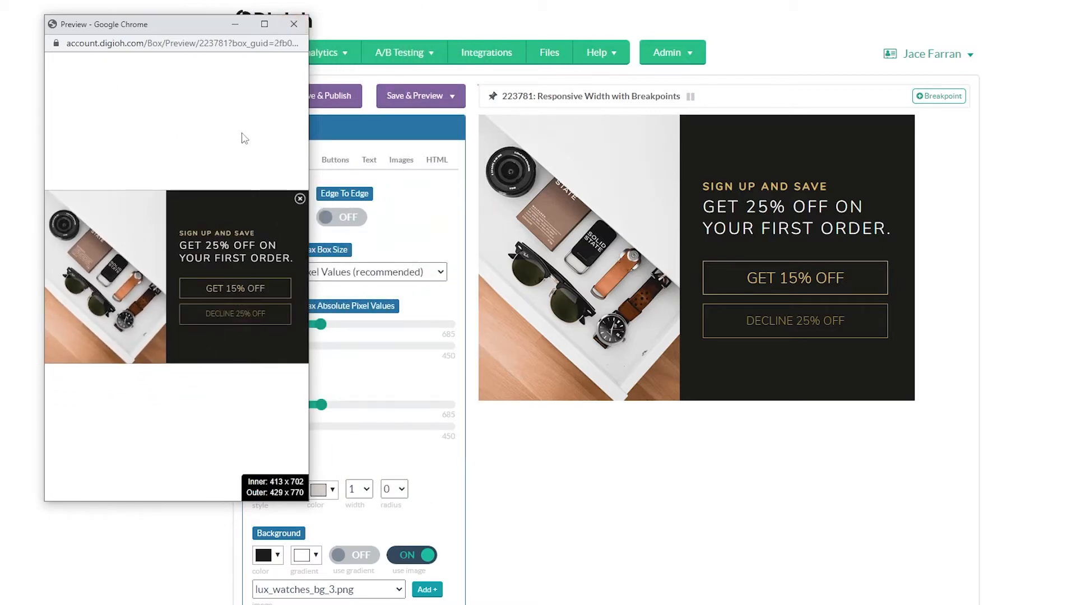
left_click(293, 24)
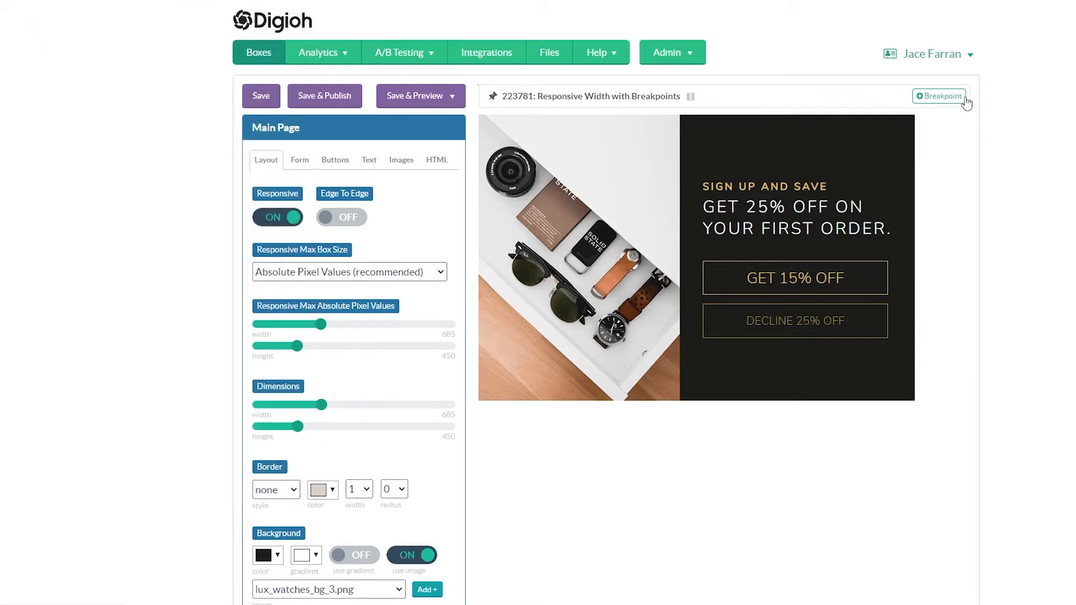
Add a breakpoint with a maximum window width of 515 px and turn off its background image.
left_click(936, 101)
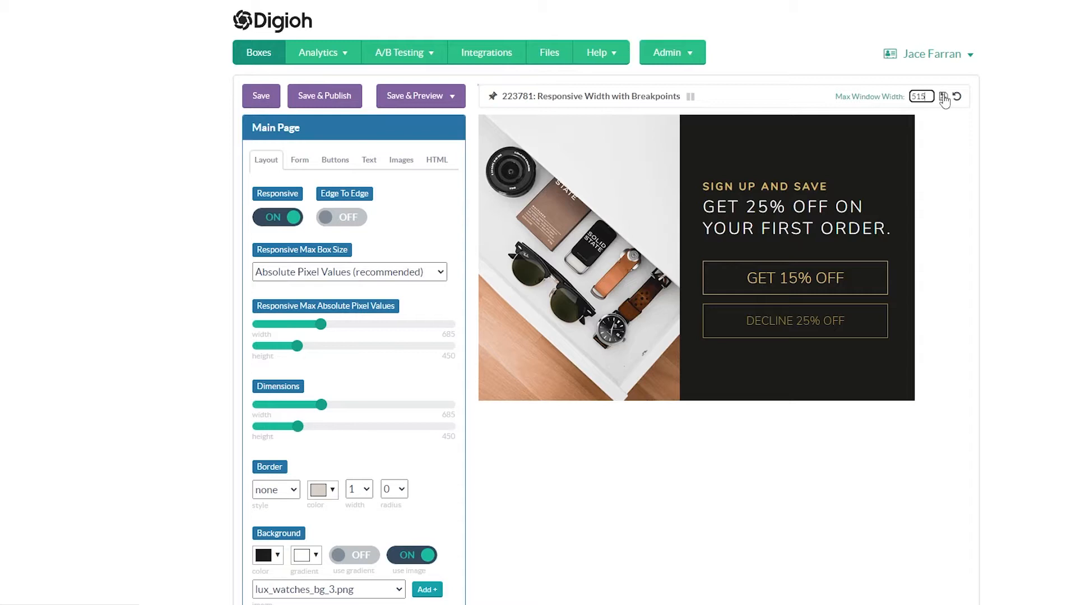
left_click(944, 98)
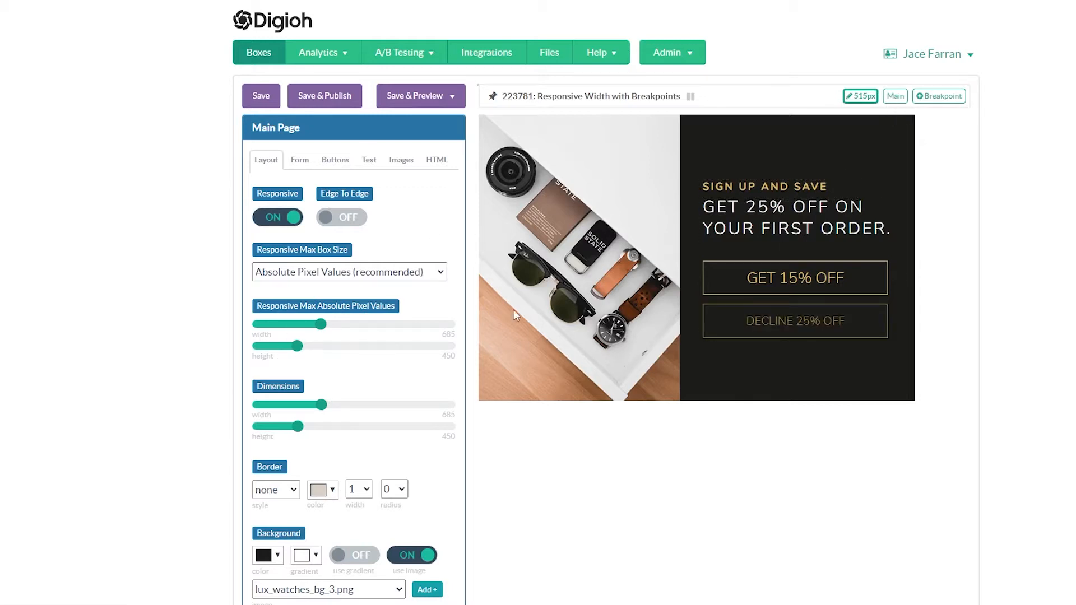
scroll(467, 332, "down", 5)
left_click(413, 238)
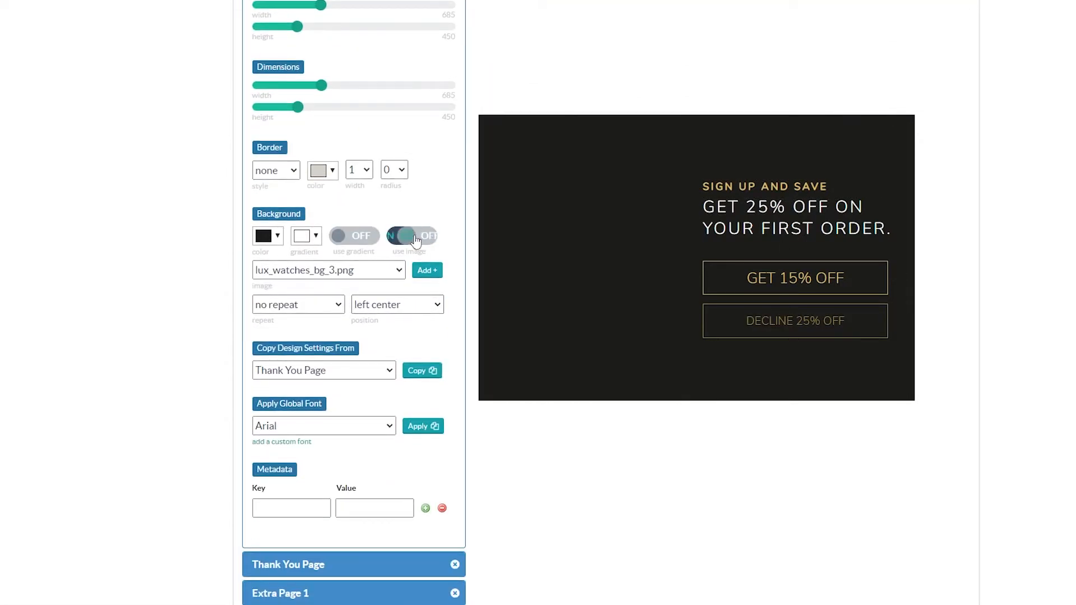
Move both text lines and both offer buttons over to the left half of the box in the 515 px breakpoint.
left_click_drag(778, 179, 588, 184)
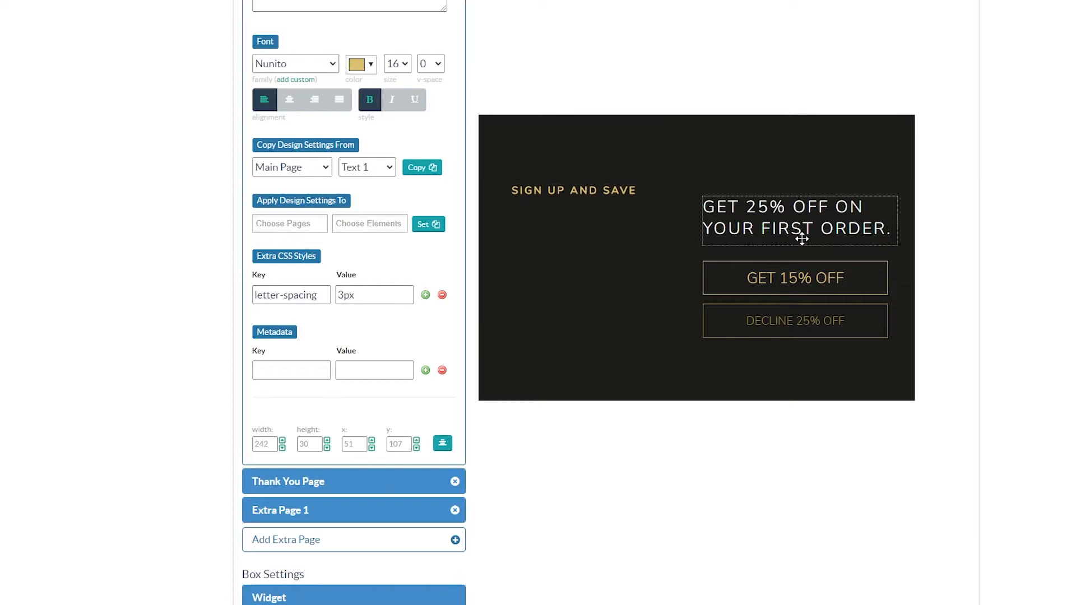
left_click_drag(735, 241, 528, 247)
left_click_drag(768, 283, 582, 292)
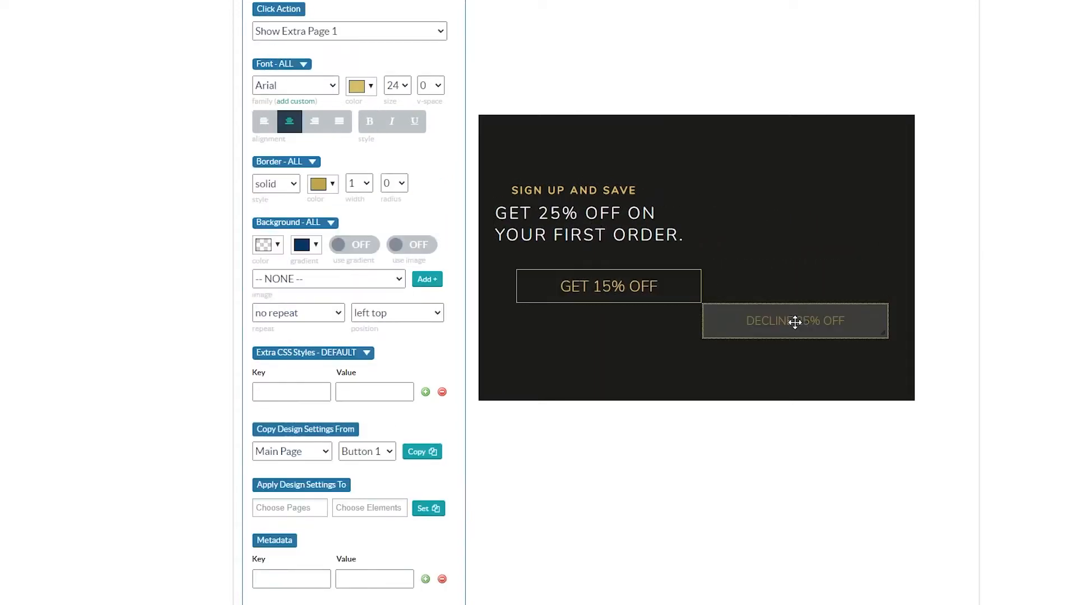
left_click_drag(793, 320, 599, 325)
Set the breakpoint's box width to 375 and its Responsive Max Box Size to Window.
scroll(285, 208, "up", 5)
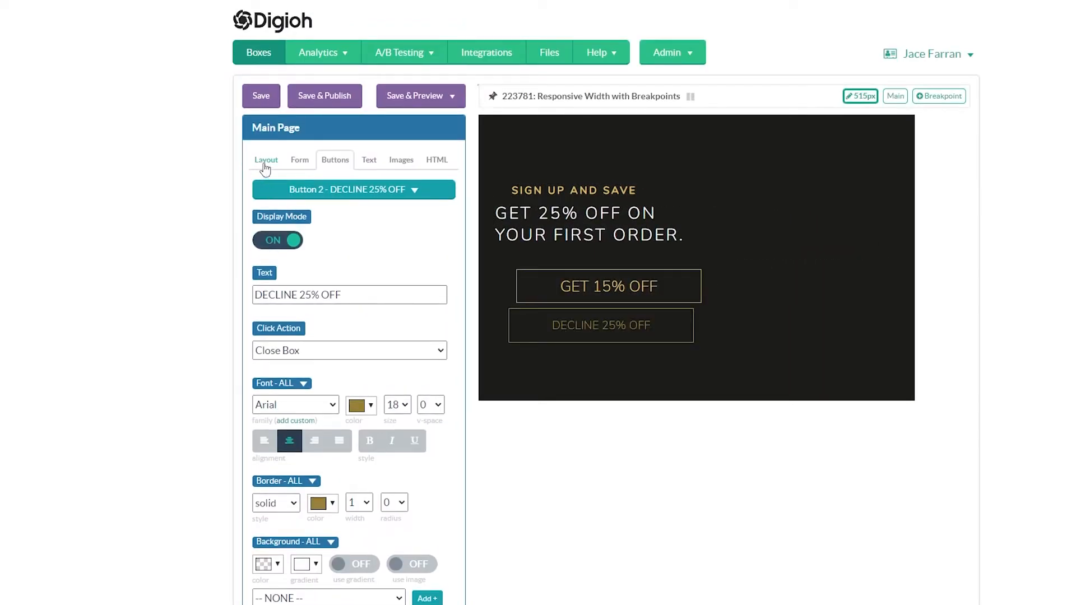
left_click(265, 161)
scroll(302, 297, "down", 3)
left_click_drag(320, 214, 289, 219)
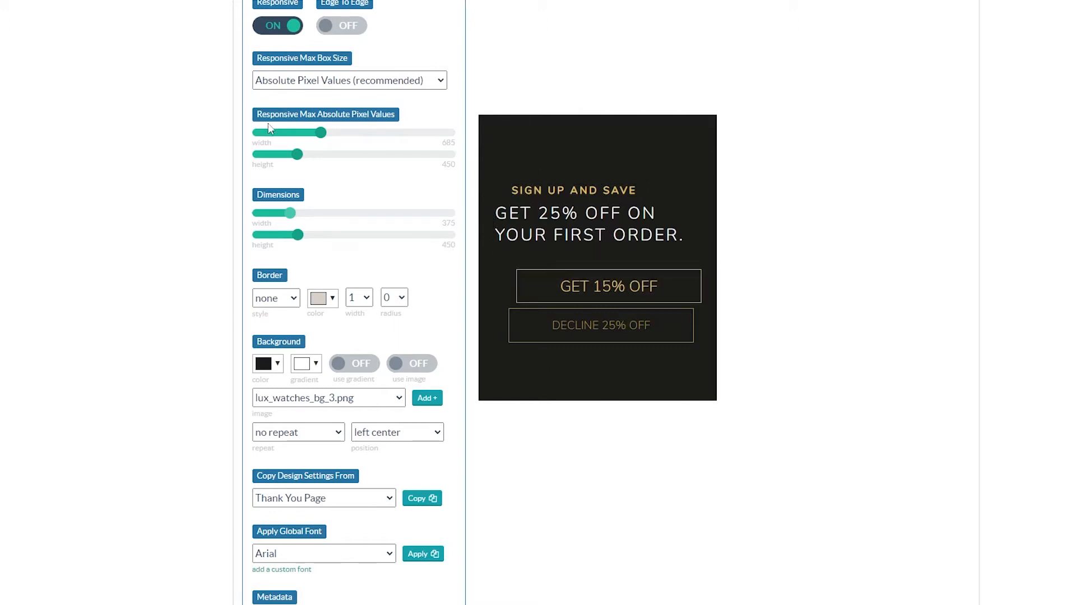
left_click(286, 79)
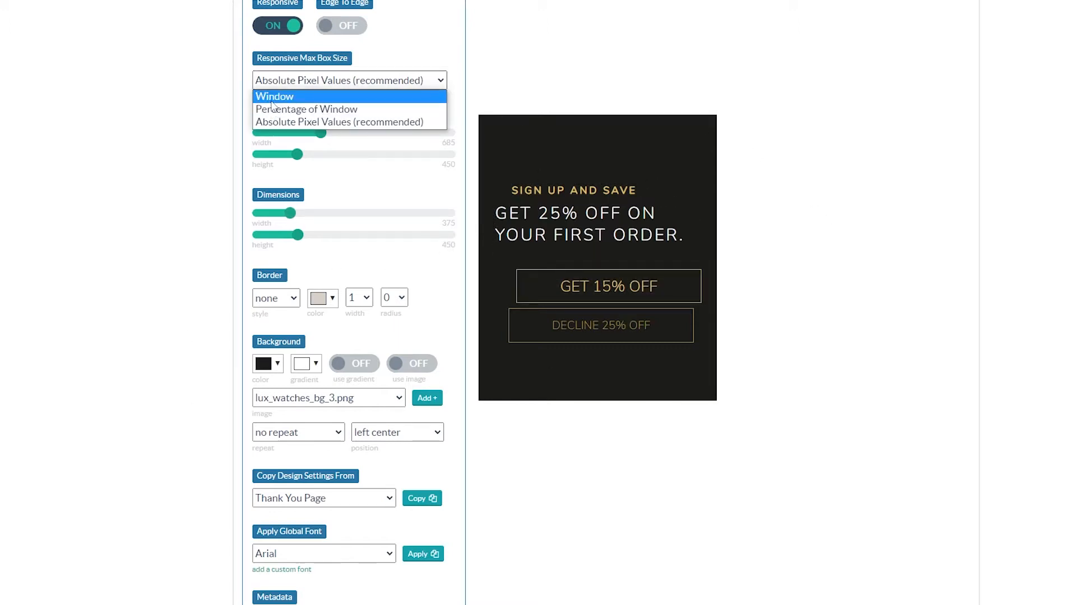
left_click(276, 97)
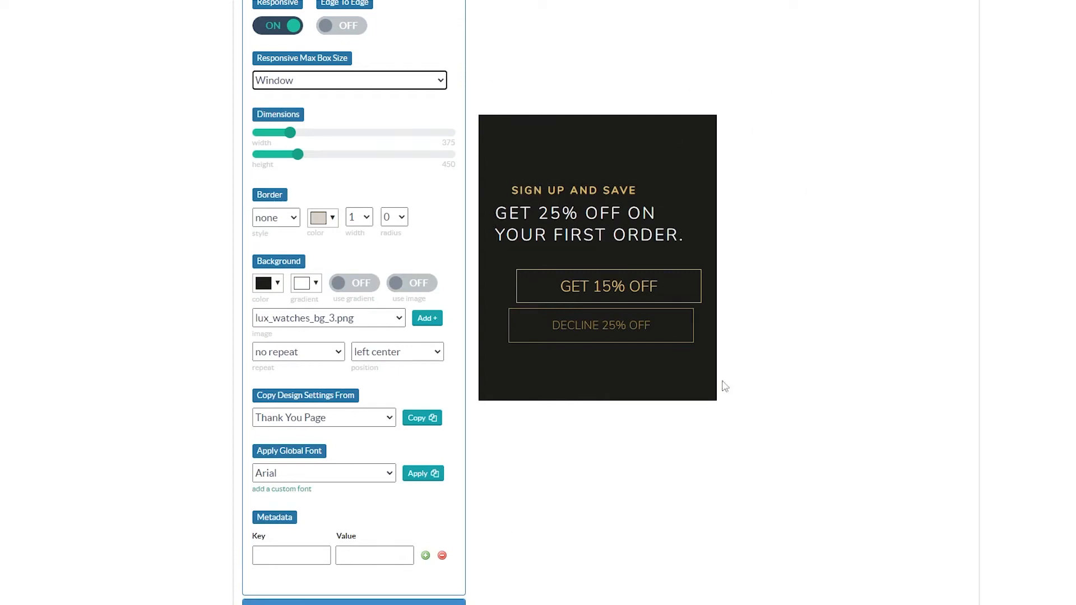
Center-align the "SIGN UP AND SAVE" and "GET 25% OFF ON YOUR FIRST ORDER." texts and center the headline within the box.
left_click(618, 182)
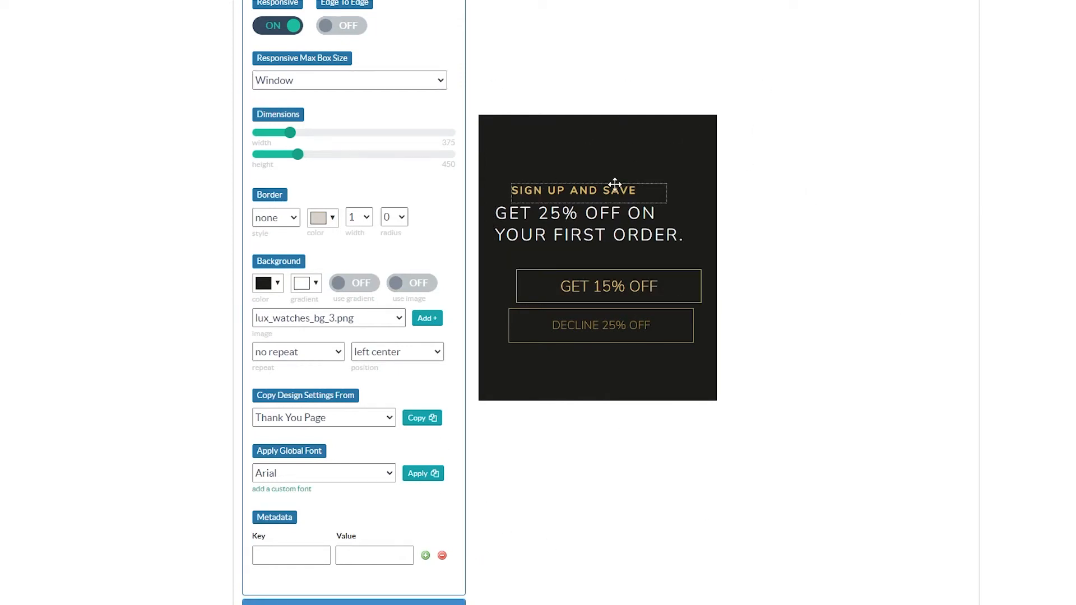
left_click(289, 227)
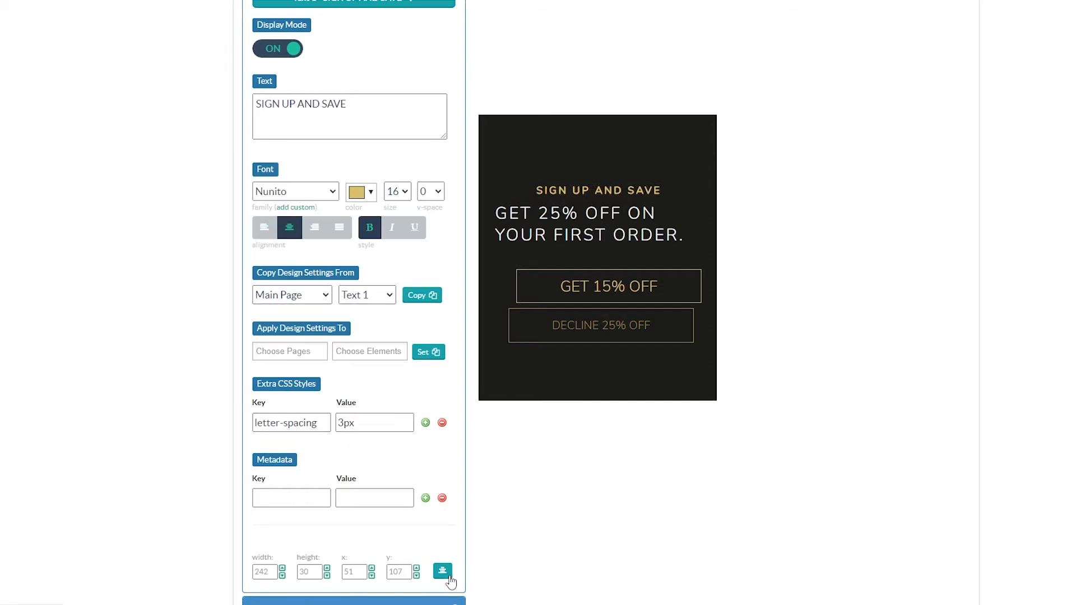
left_click(617, 224)
left_click(289, 228)
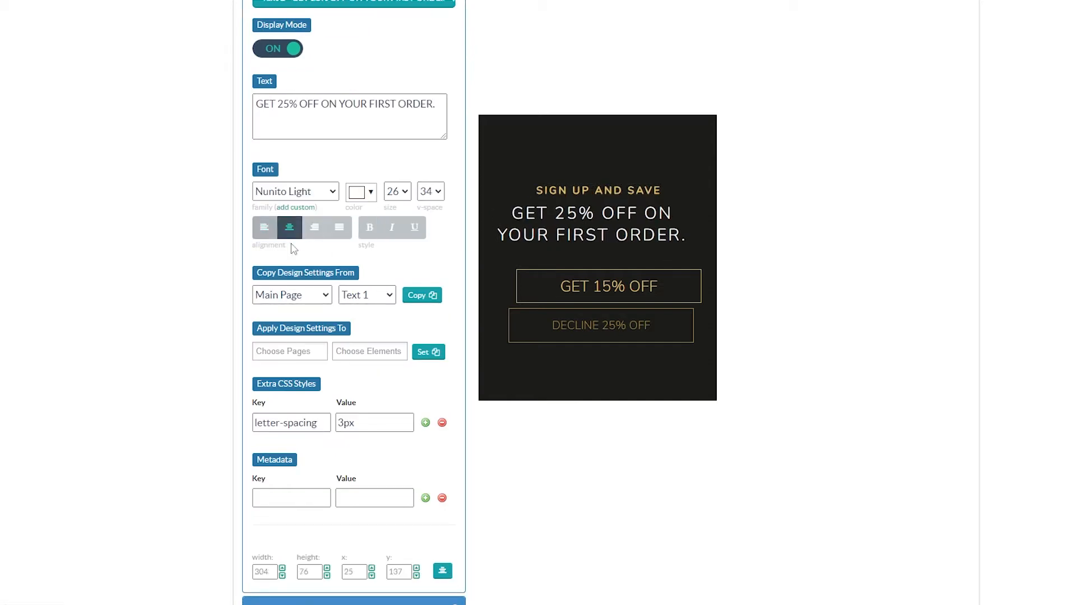
left_click(446, 574)
Center the "GET 15% OFF" and "DECLINE 25% OFF" buttons horizontally, moving the decline button slightly down to y 310.
left_click(583, 294)
scroll(415, 565, "down", 1)
scroll(414, 568, "down", 4)
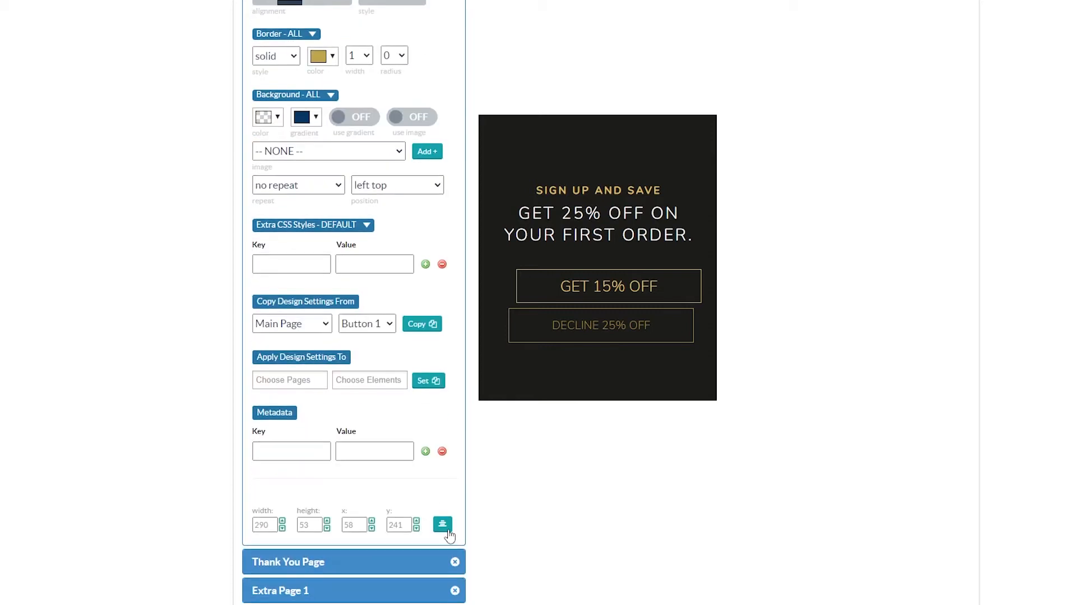
left_click(442, 523)
left_click(578, 324)
left_click_drag(579, 324, 578, 326)
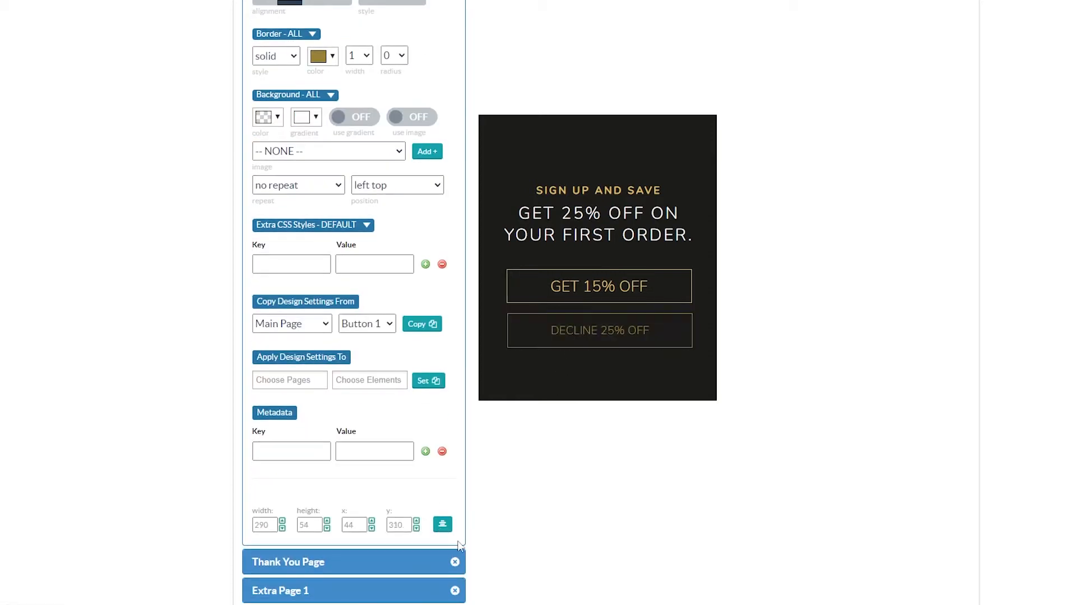
left_click(442, 525)
Set the breakpoint's box height to 500.
scroll(347, 409, "up", 8)
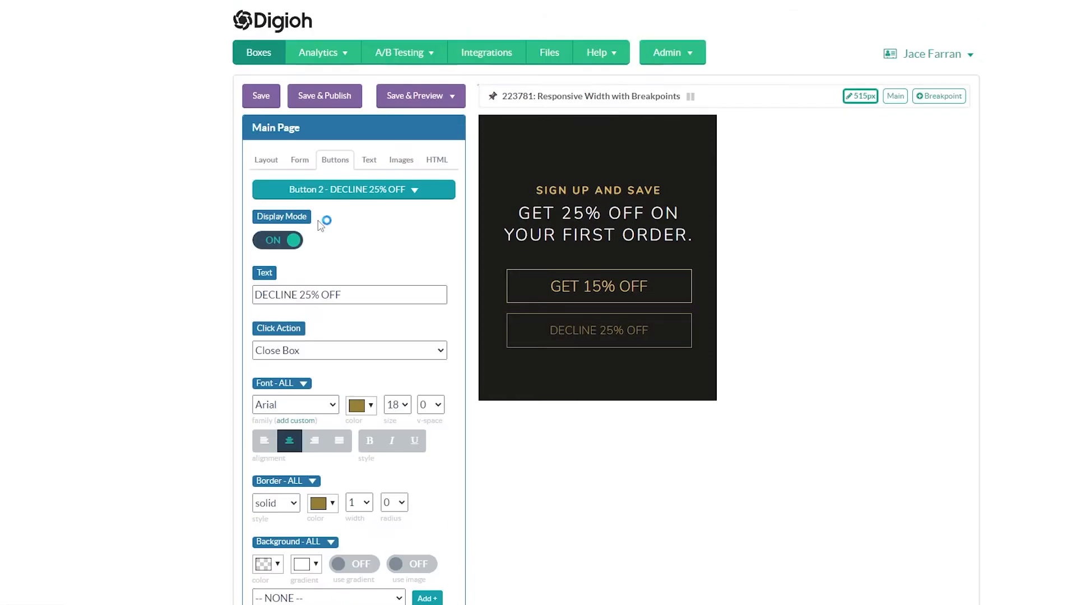
left_click(266, 161)
left_click_drag(299, 347, 303, 349)
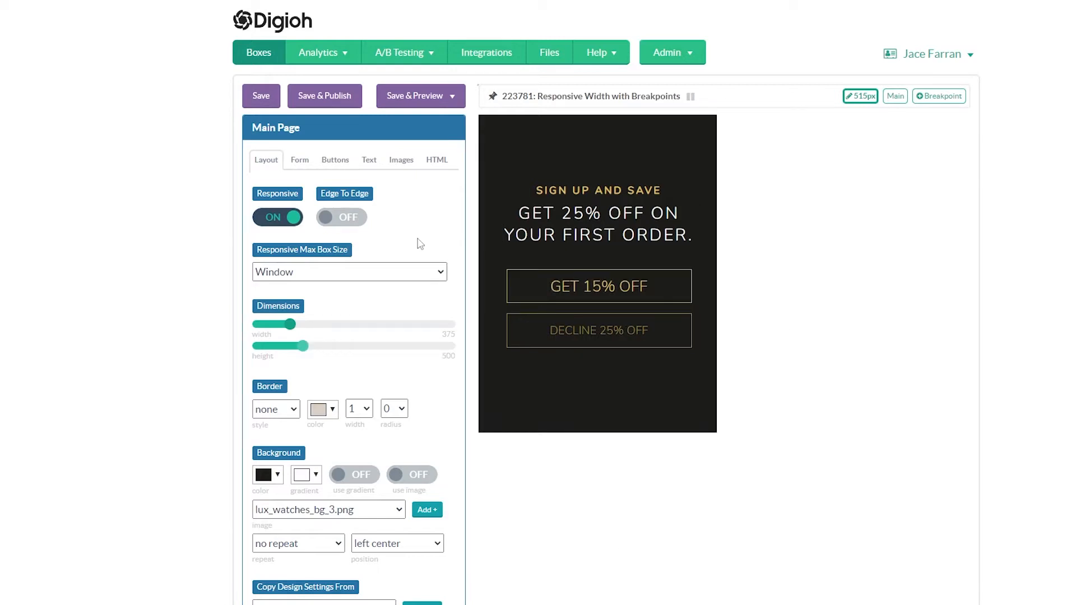
Save and preview the box on a blank site, narrow the window to about 500 px to check the breakpoint layout, and close it.
left_click(438, 97)
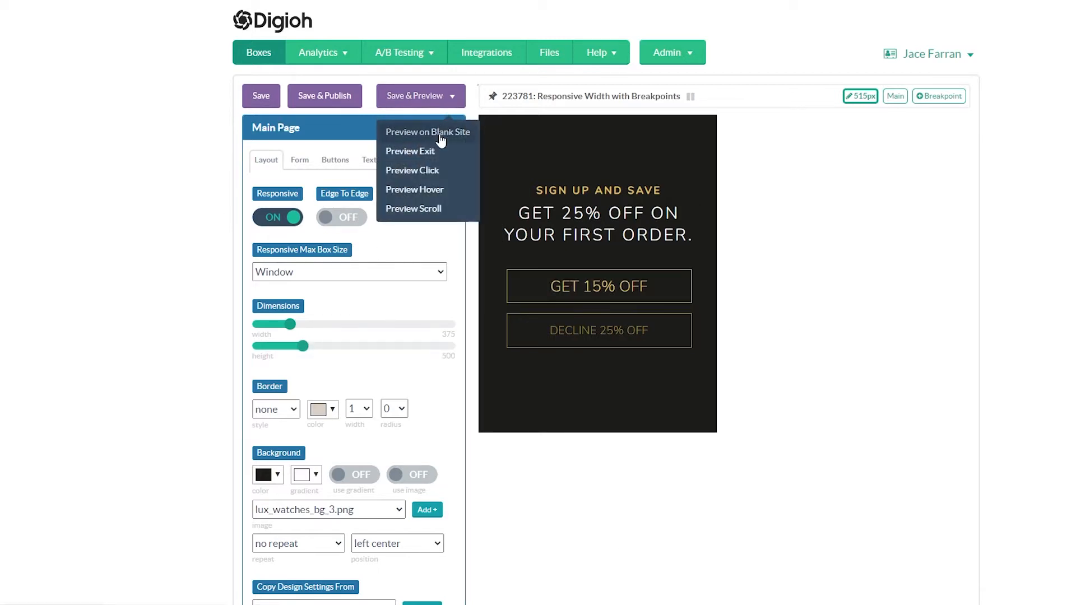
left_click(438, 134)
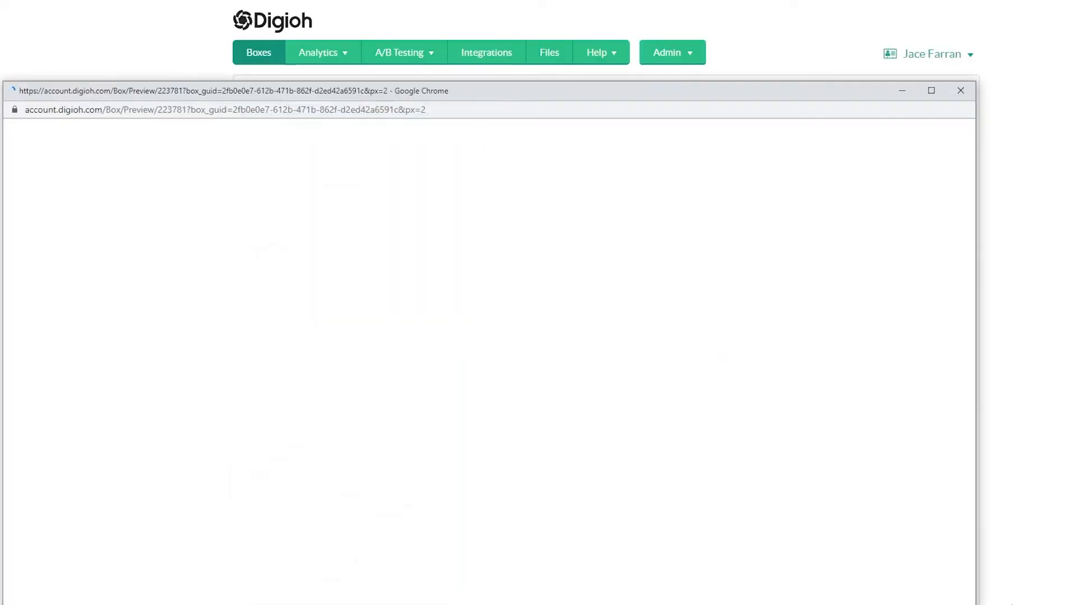
left_click_drag(508, 93, 525, 26)
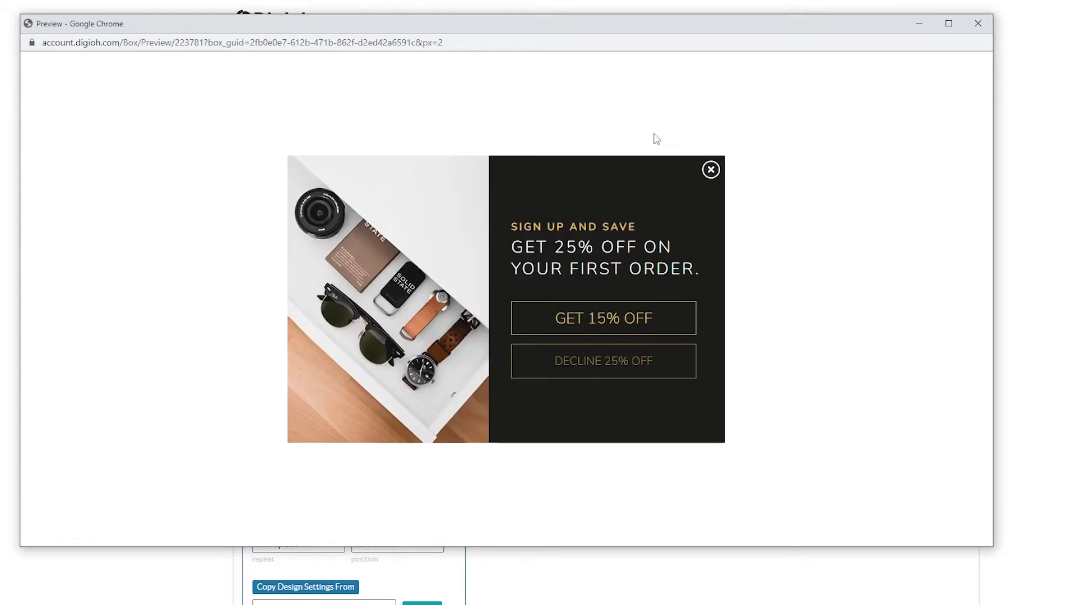
left_click_drag(994, 285, 457, 283)
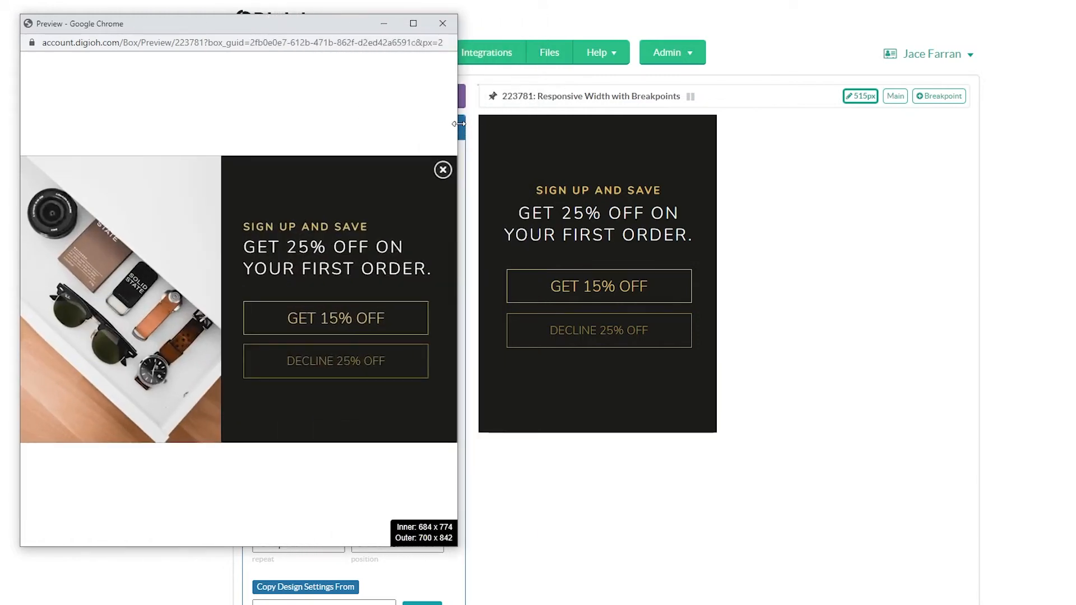
left_click_drag(458, 124, 342, 124)
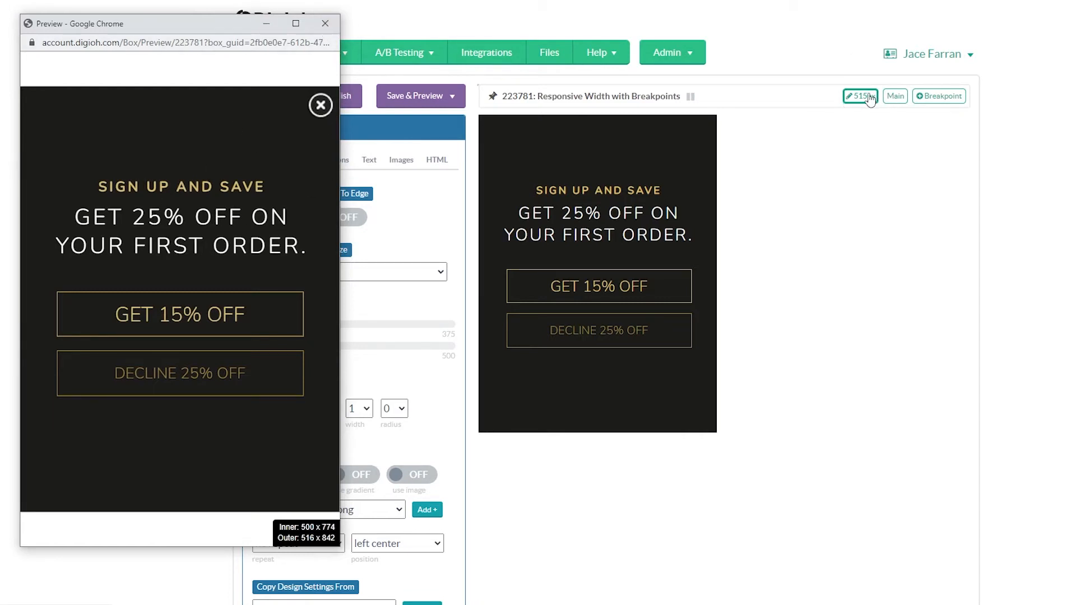
left_click(325, 23)
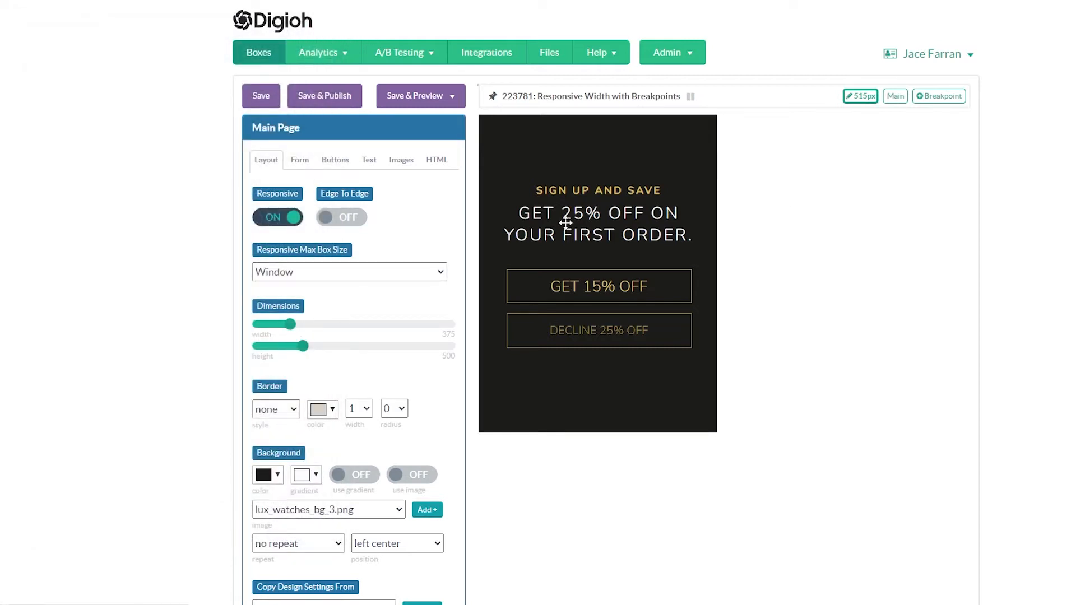
Turn off Responsive for the 515 px breakpoint, then save and preview the box.
left_click(272, 223)
left_click(448, 96)
left_click(420, 187)
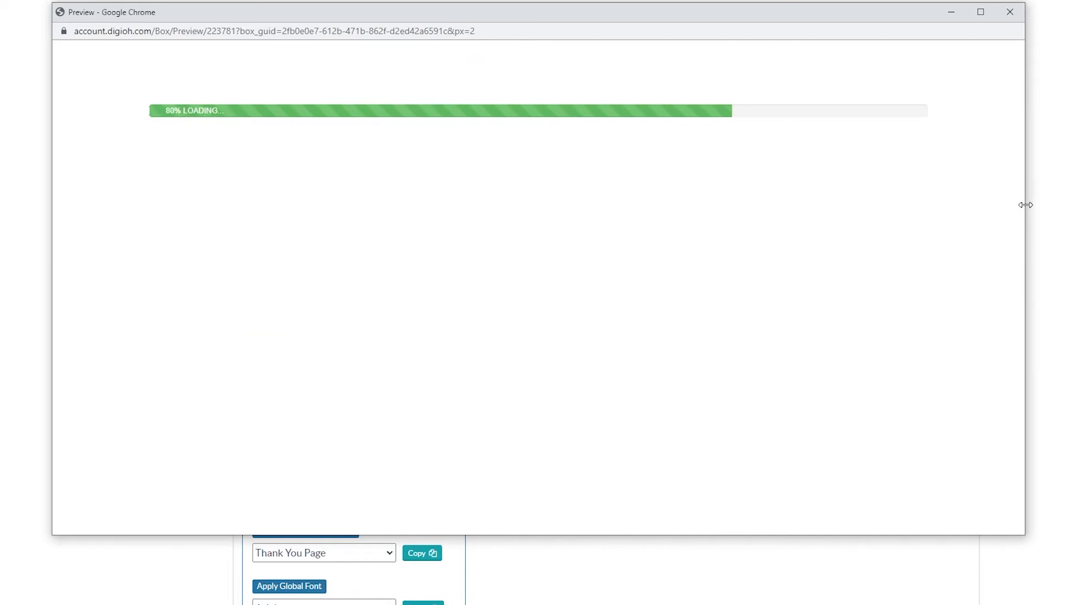
Check the preview at window widths of about 469 to 483 px and about 1487 px, and close it.
left_click_drag(1026, 205, 352, 241)
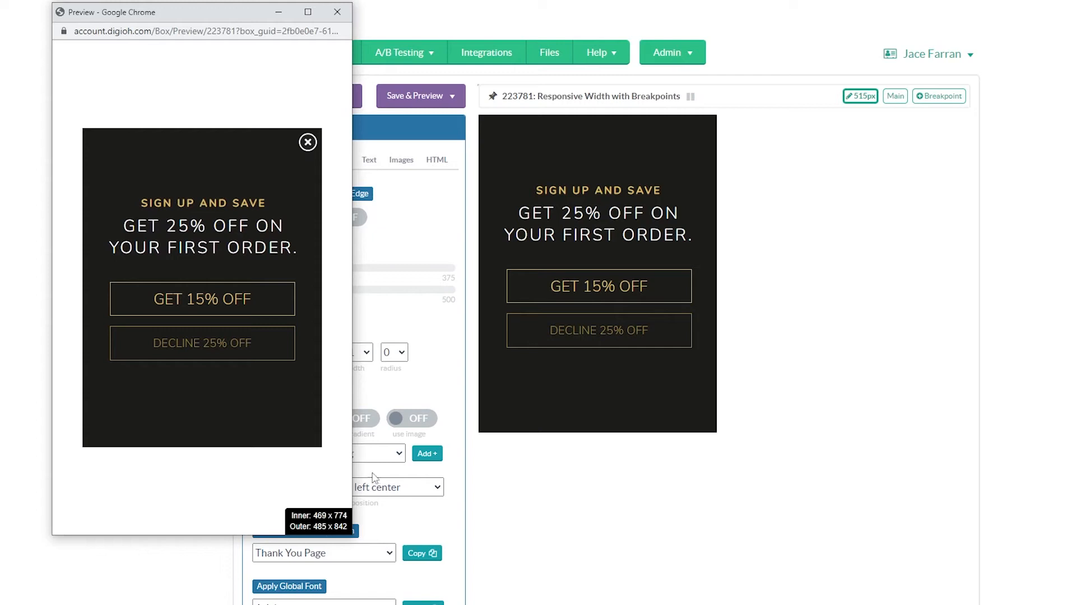
left_click_drag(354, 468, 358, 465)
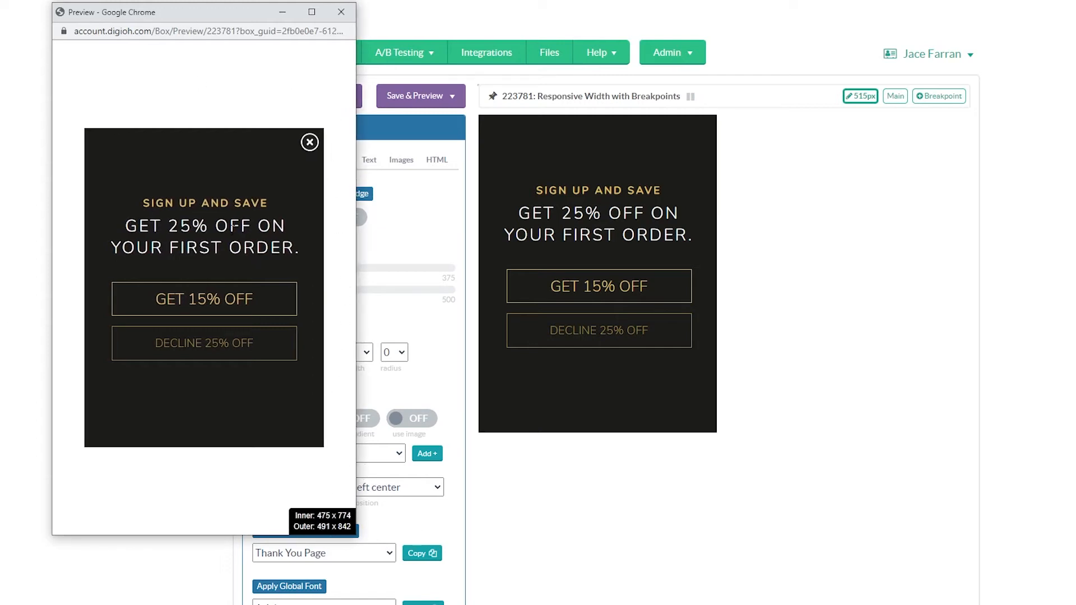
mouse_move(357, 191)
left_mouse_down()
mouse_move(397, 197)
mouse_move(364, 202)
left_mouse_up()
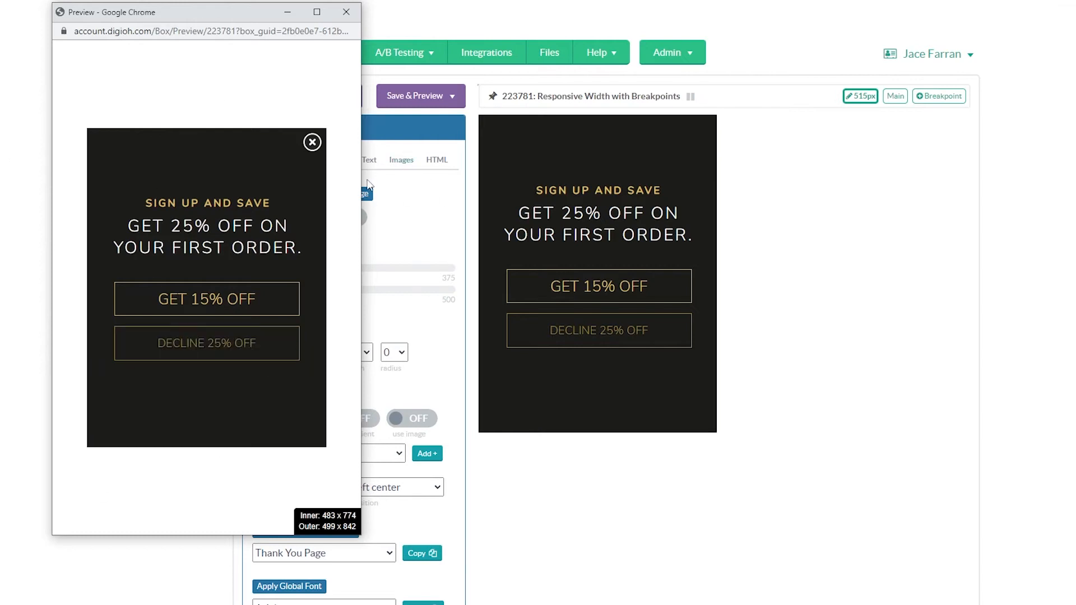
left_click_drag(364, 180, 1006, 163)
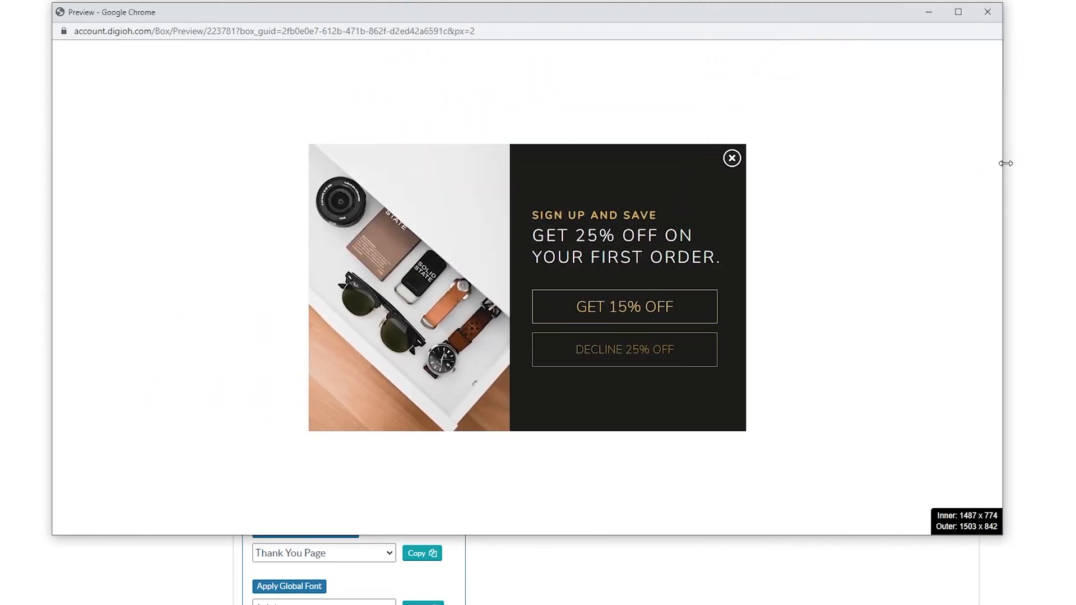
left_click(990, 12)
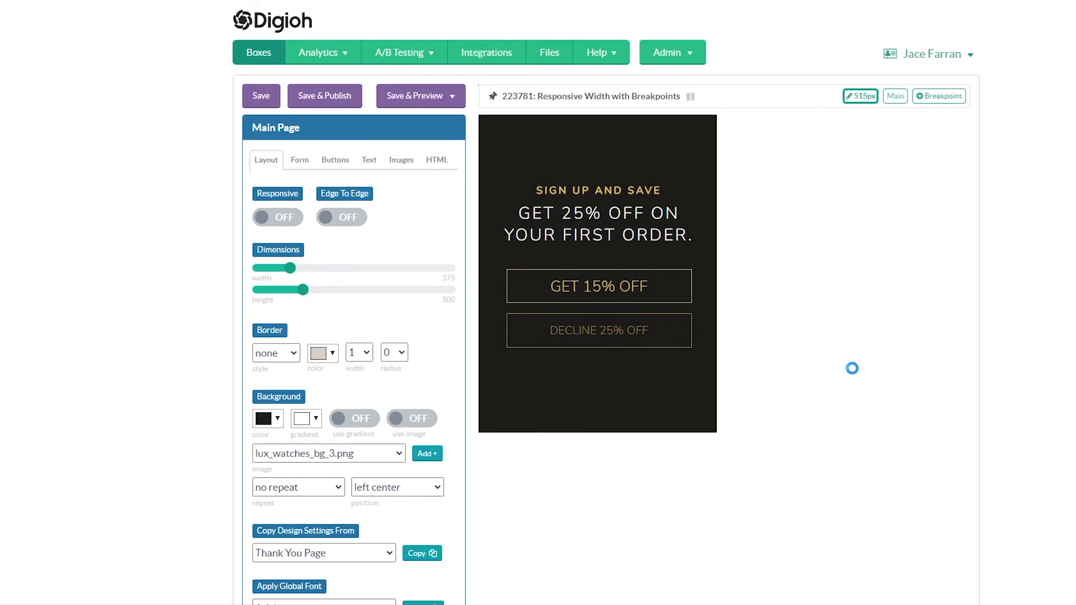
Add a breakpoint with a maximum window width of 600 px.
left_click(941, 101)
left_click(924, 97)
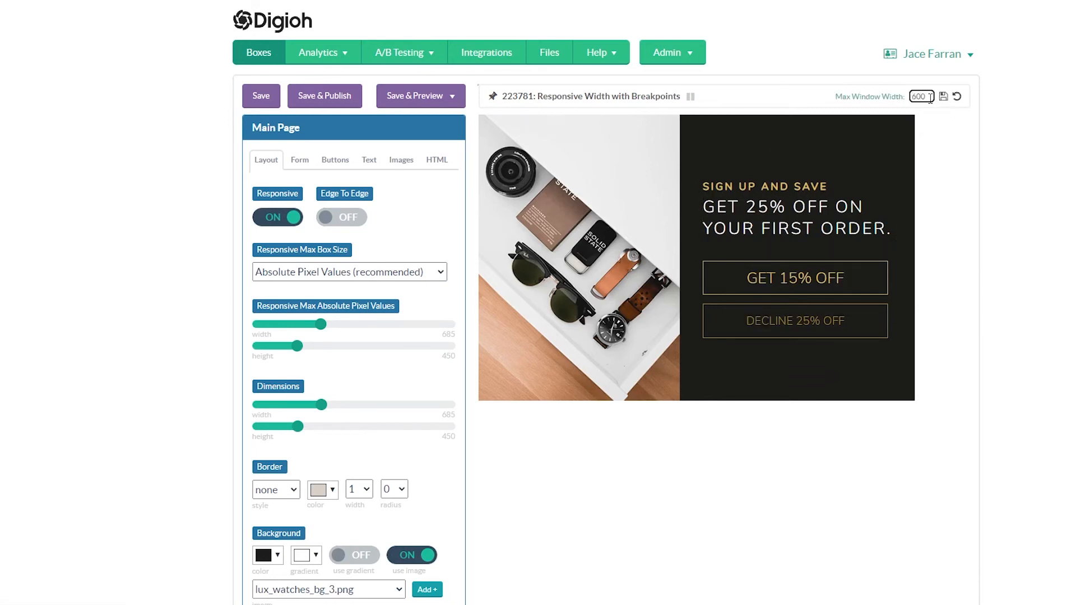
left_click(943, 96)
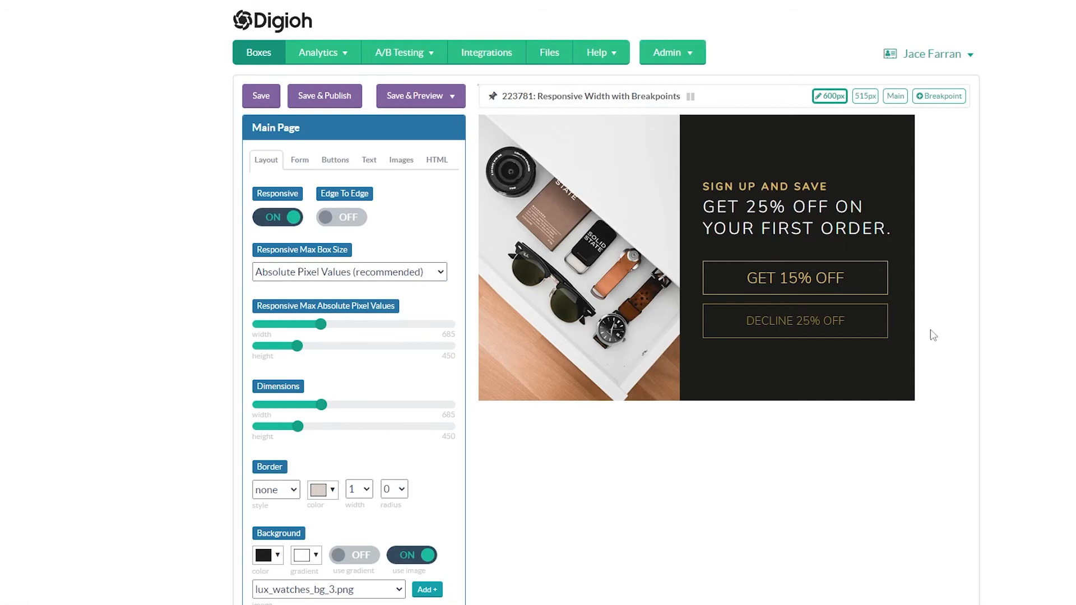
Delete the 600 px breakpoint and save the main version of the box.
left_click(828, 97)
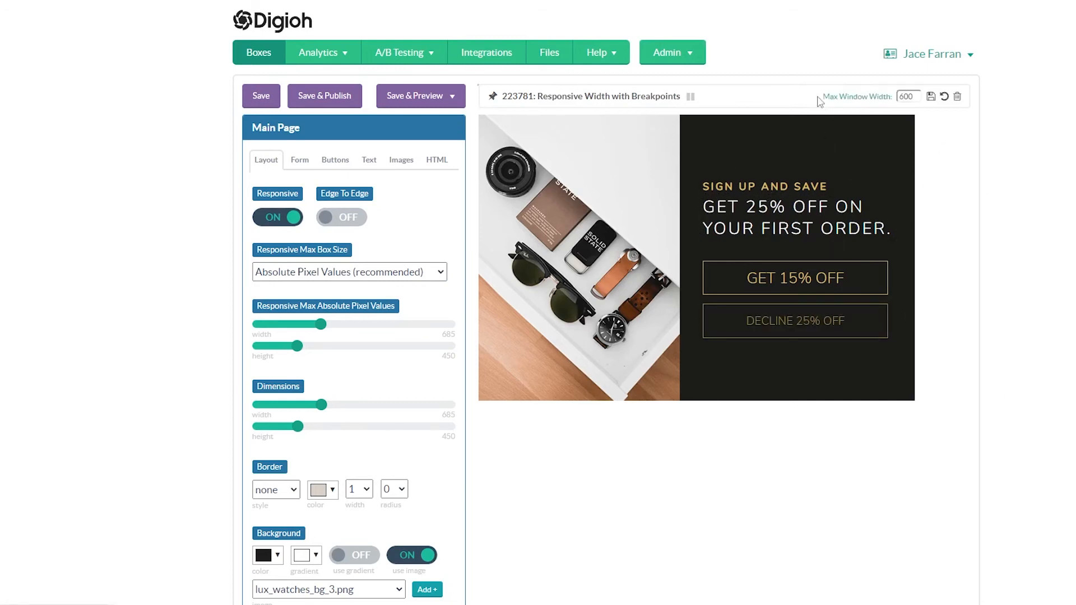
double_click(903, 96)
left_click(958, 97)
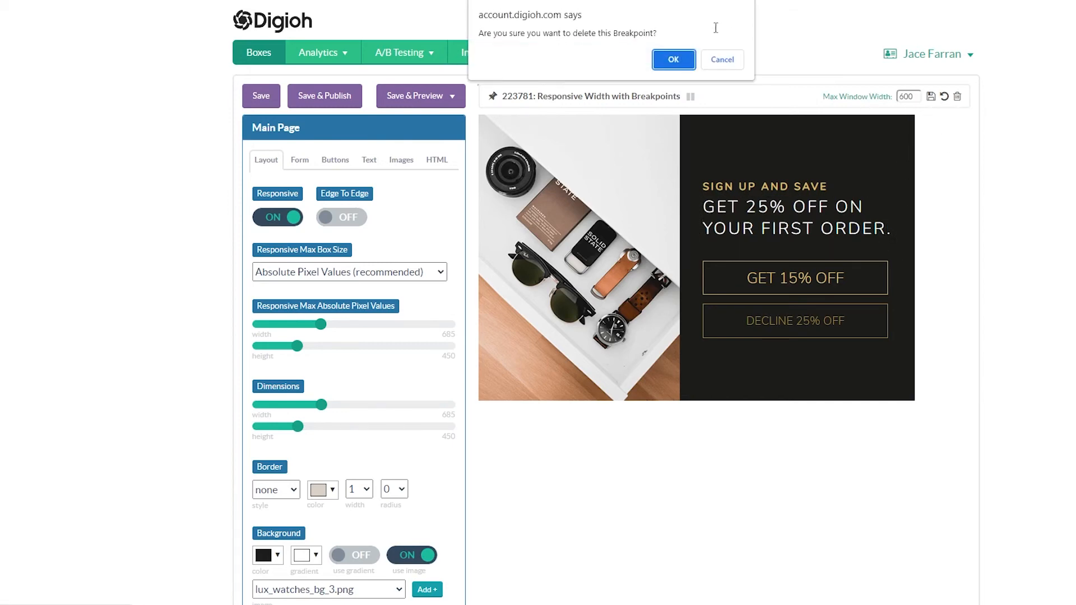
left_click(674, 59)
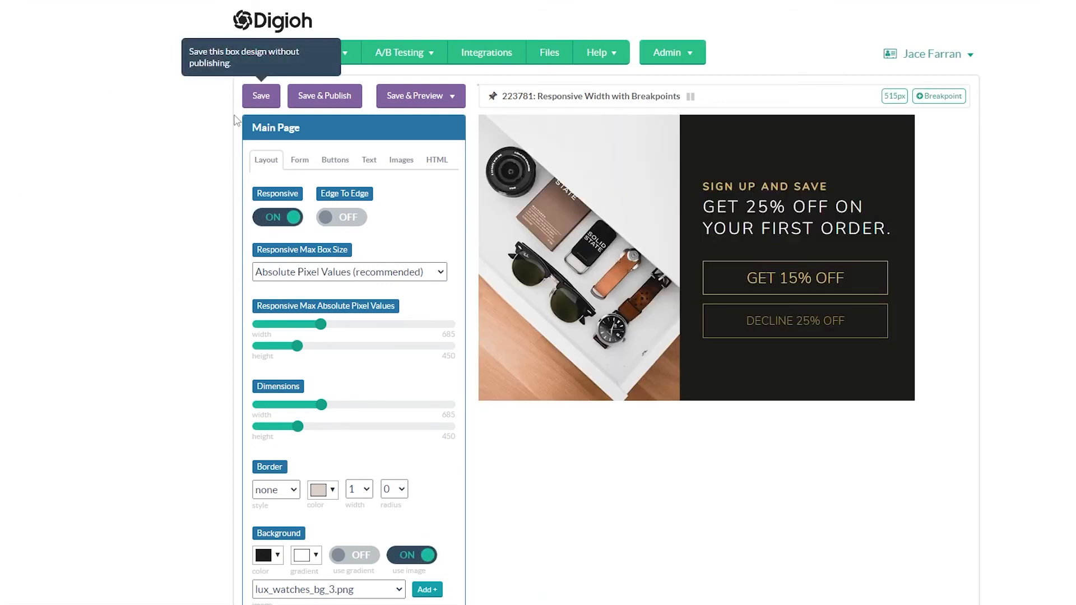
left_click(256, 97)
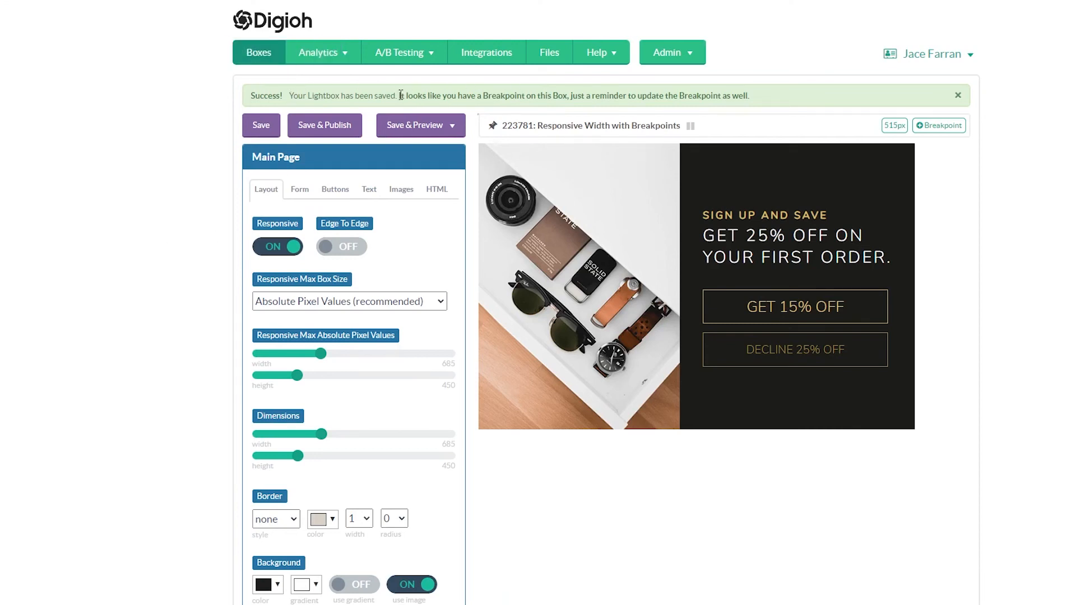
Change the headline of the main version to "GET 25% OFF ON YOUR FIRST ORDER....".
left_click_drag(400, 95, 603, 95)
left_click(764, 250)
left_click(440, 330)
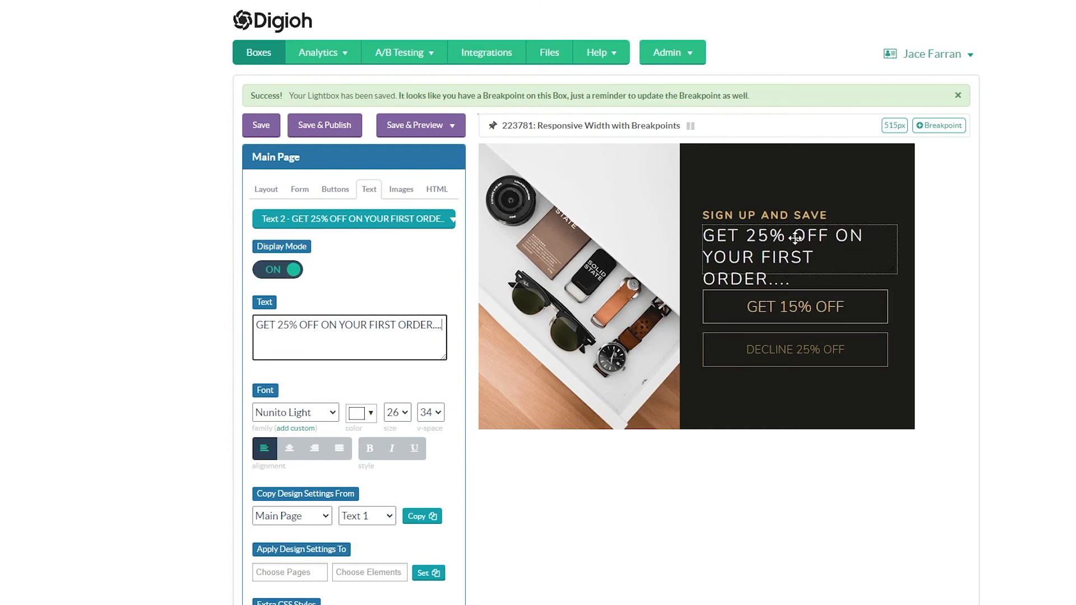
Change the main version's "GET 15% OFF" button text to "GET 25% OFF" and save the box.
left_click(780, 305)
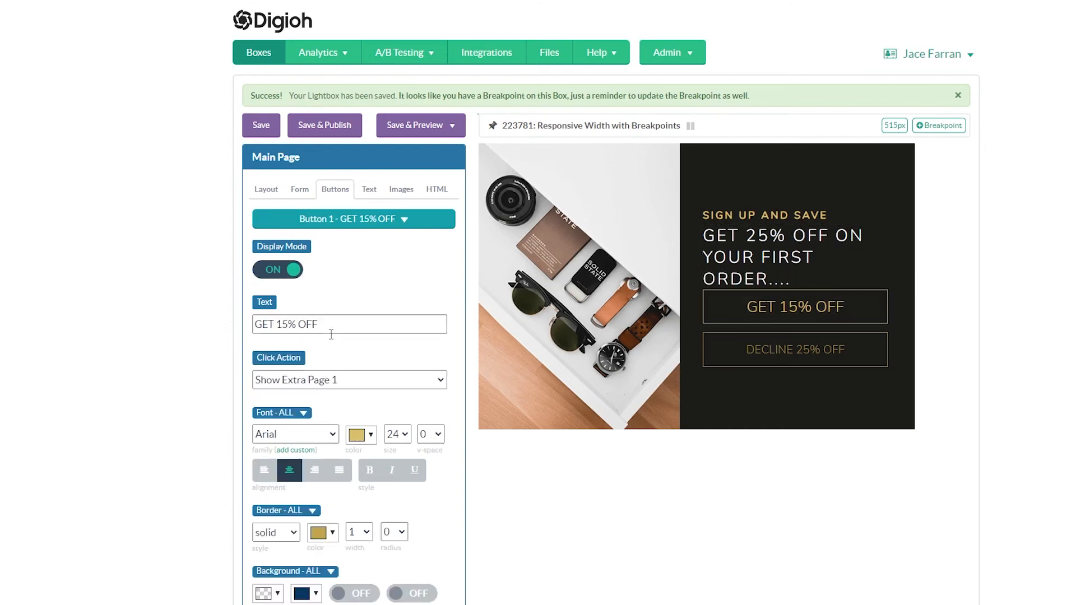
left_click_drag(287, 324, 278, 324)
type("25")
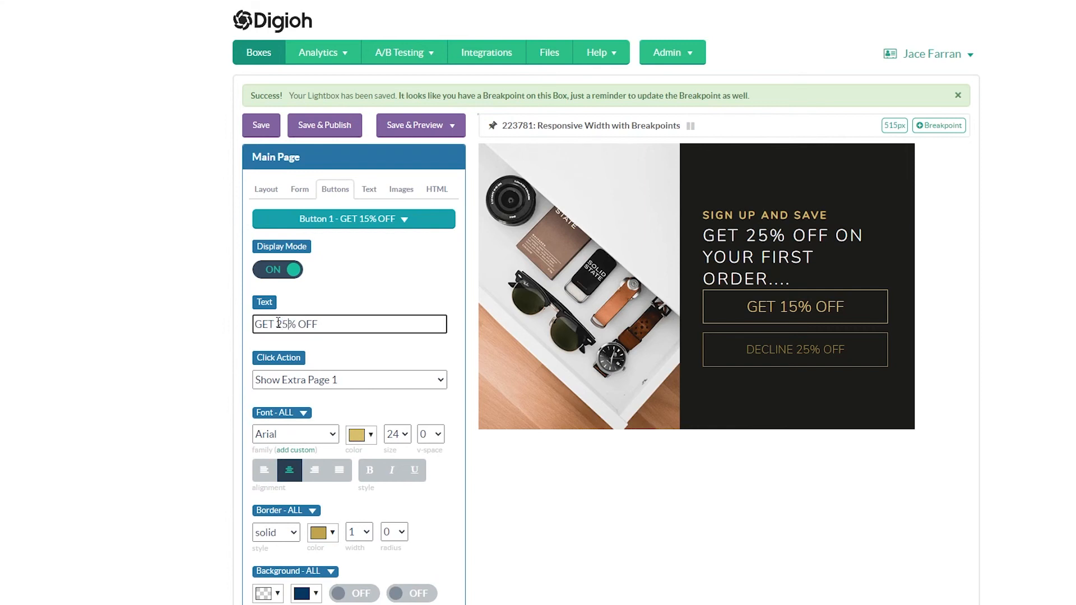
left_click(268, 132)
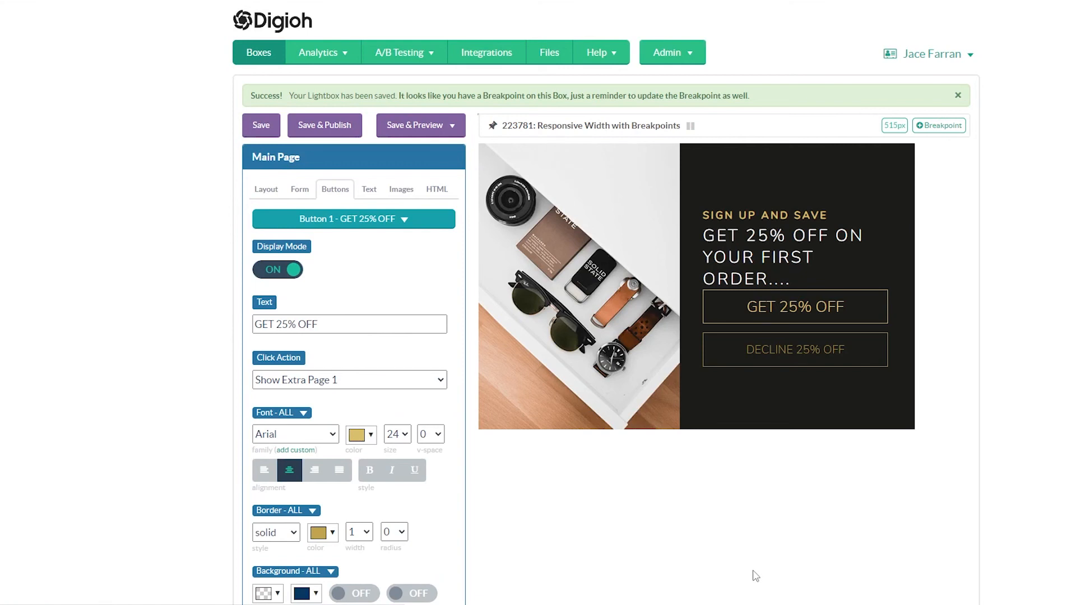
Switch to the 515 px breakpoint, set its first button's text to "GET 25% OFF" as well, and save it.
left_click(617, 289)
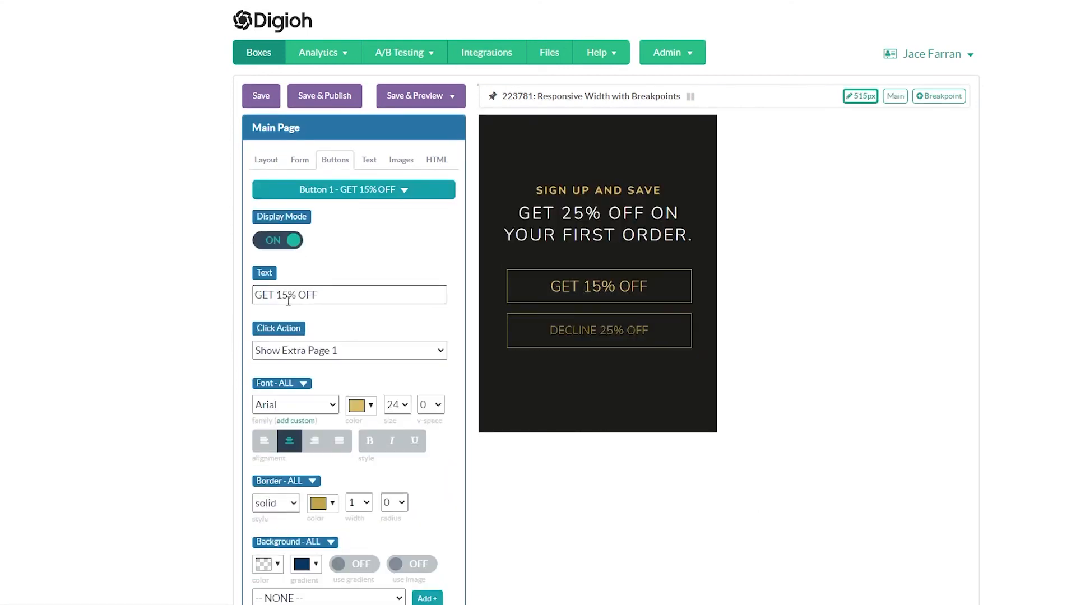
left_click_drag(282, 296, 277, 295)
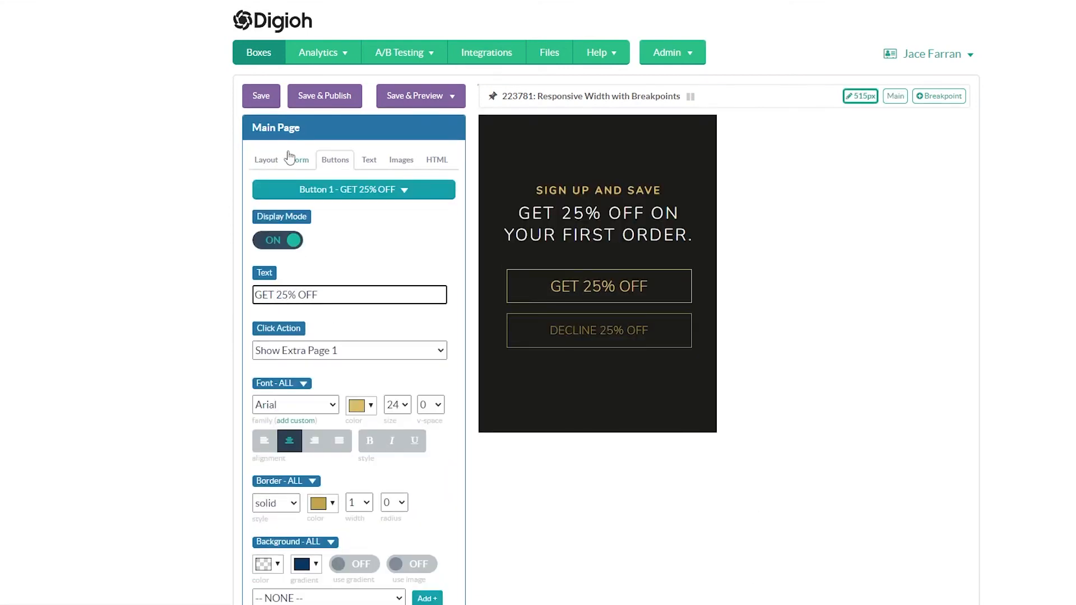
left_click(265, 99)
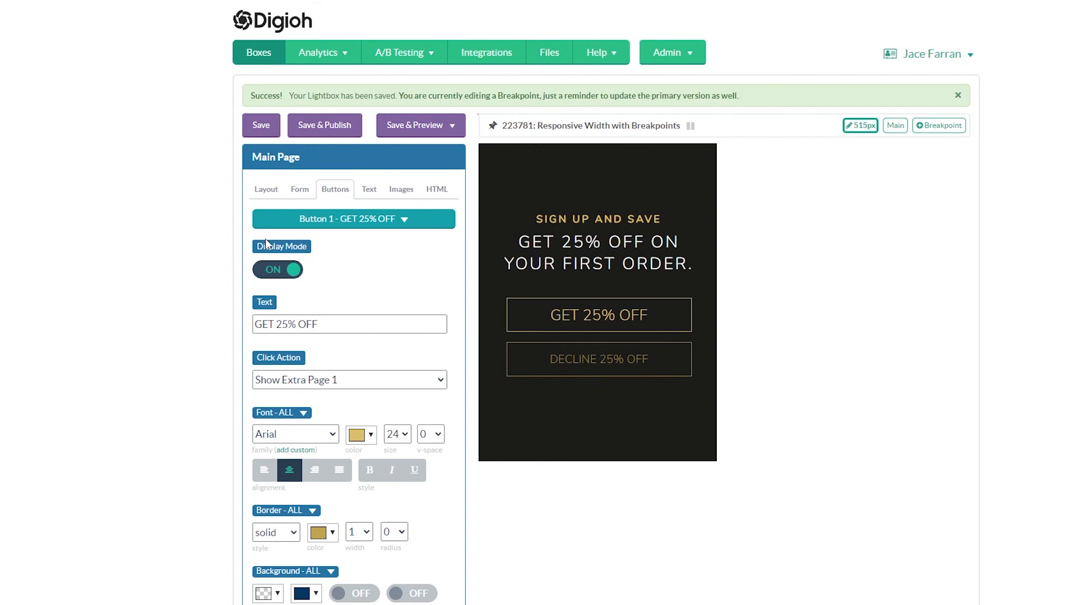
Turn on Responsive in the layout settings of the 515 px breakpoint.
left_click(266, 190)
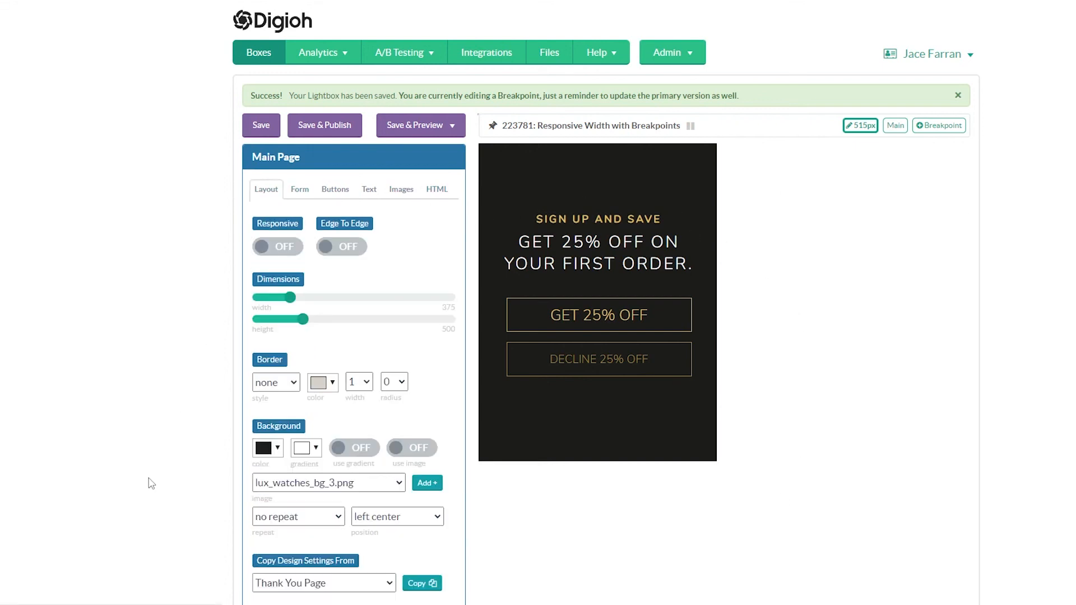
left_click(283, 252)
scroll(219, 213, "down", 1)
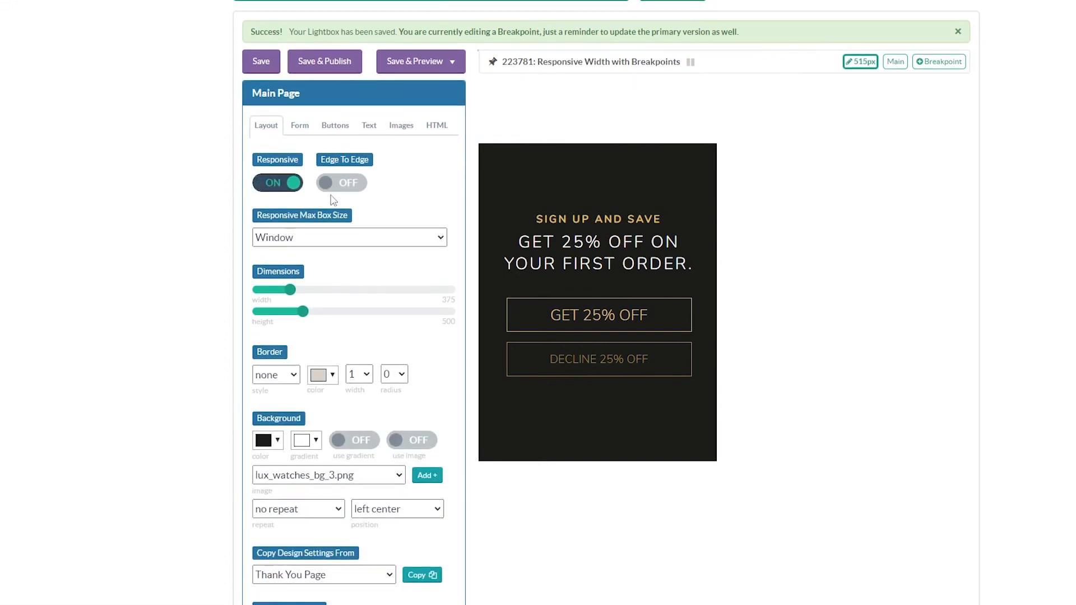